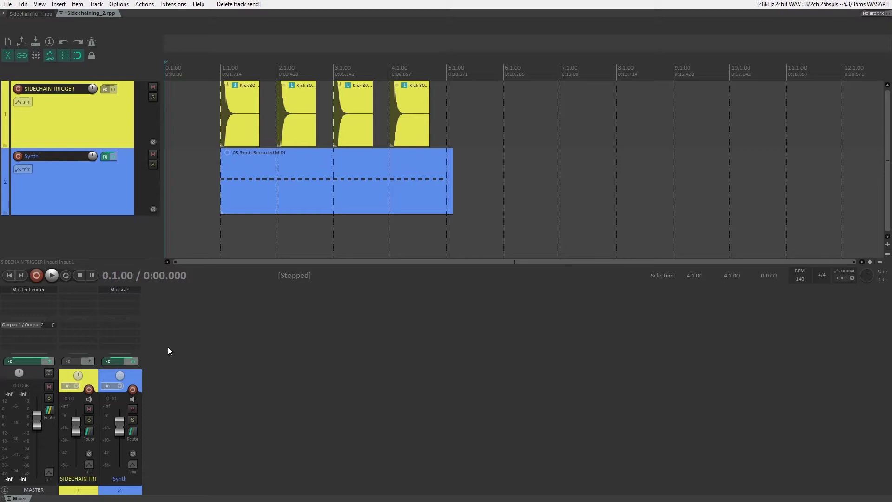
Insert ReaComp (Cockos) on the Synth track and move its window to the screen centre.
double_click(125, 297)
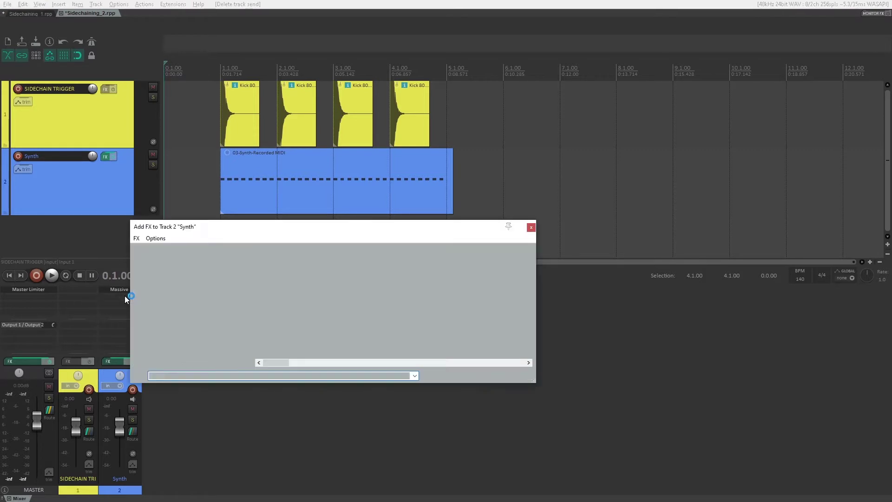
type("reacomp")
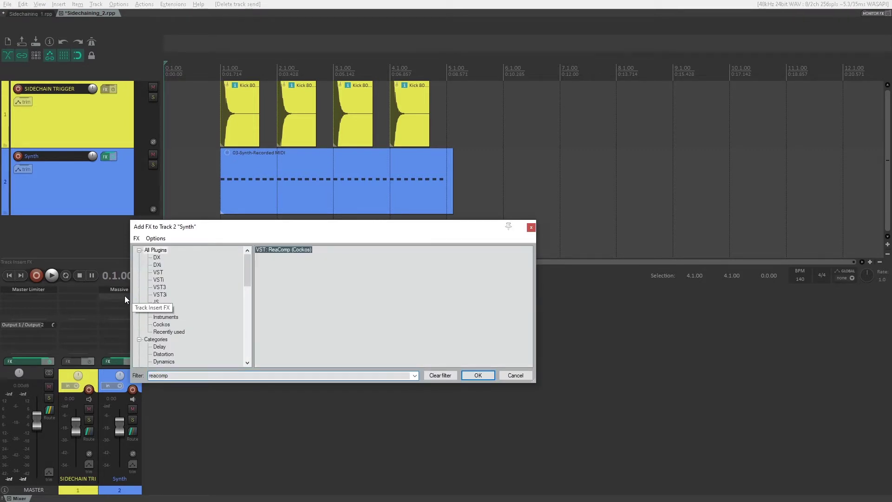
key("Return")
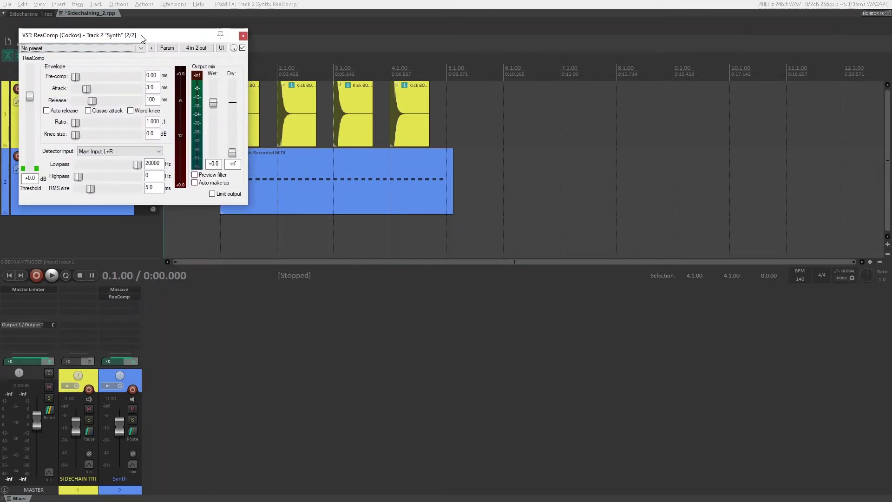
left_click_drag(142, 37, 381, 292)
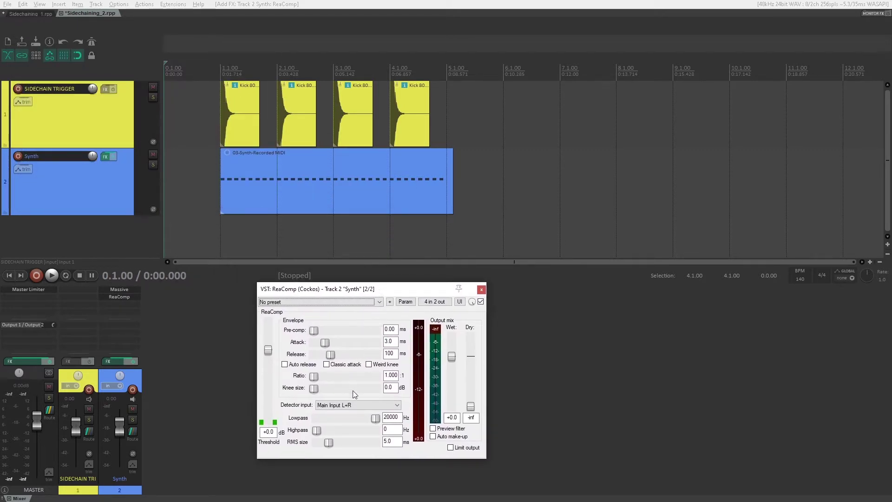
Route SIDECHAIN TRIGGER into the Synth's ReaComp, keyed from Auxiliary Input L+R.
left_click(77, 326)
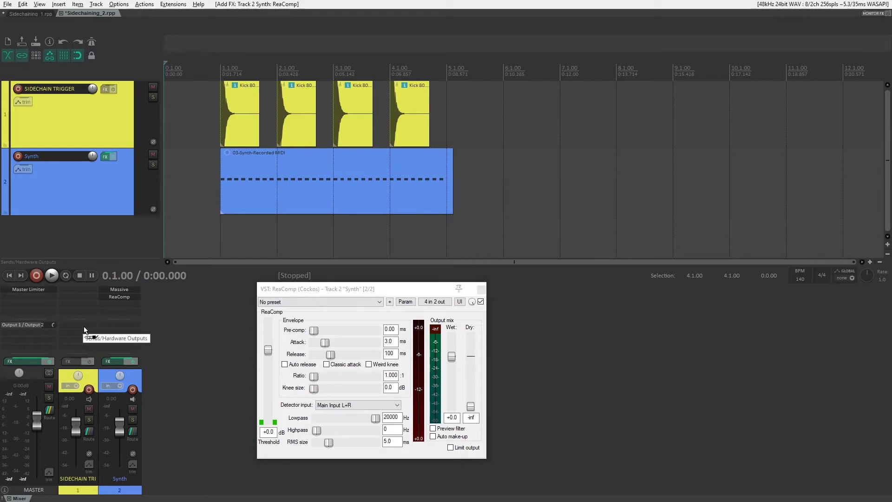
left_click_drag(84, 330, 336, 407)
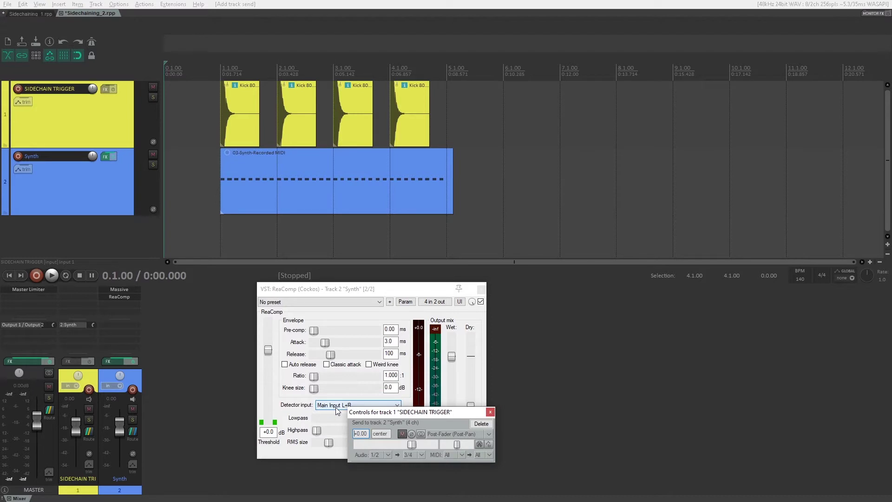
left_click(335, 406)
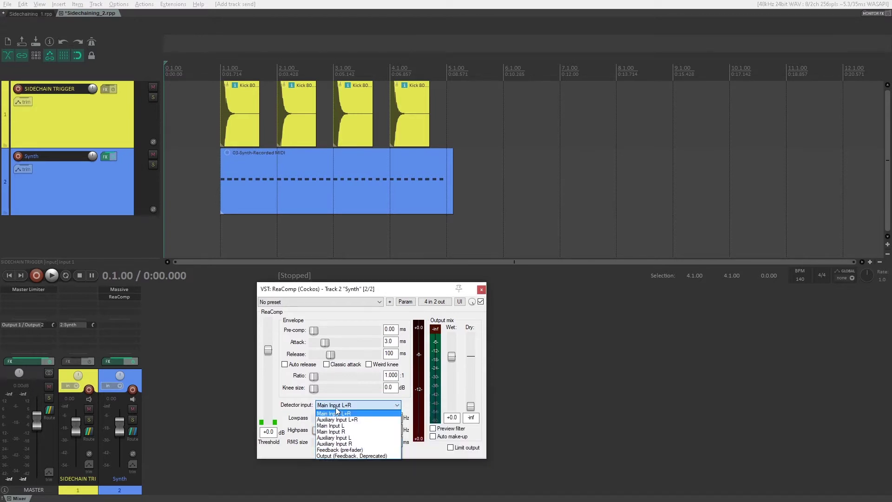
left_click(334, 420)
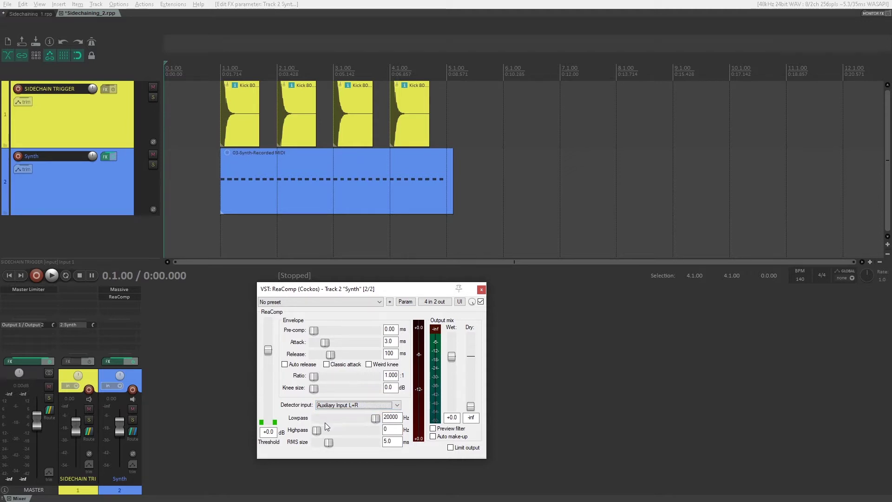
Set ReaComp threshold to -26 dB and ratio to 26:1, then bypass it.
left_click_drag(267, 351, 267, 395)
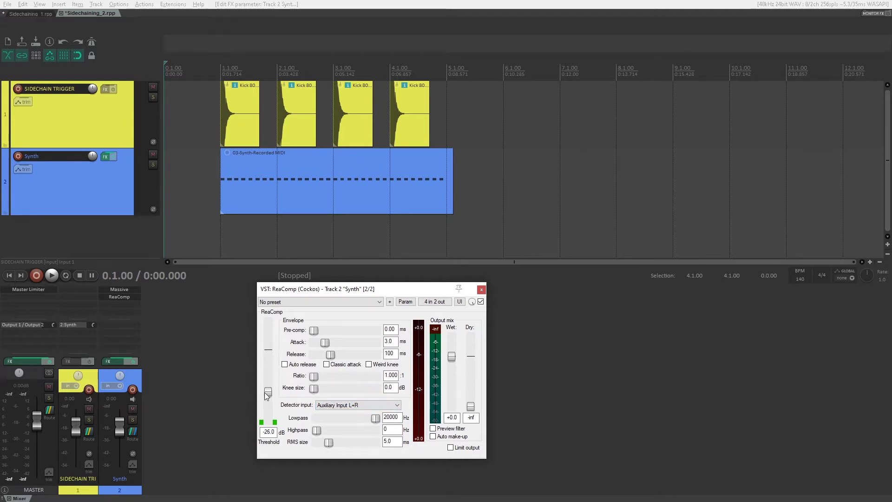
left_click_drag(315, 376, 362, 383)
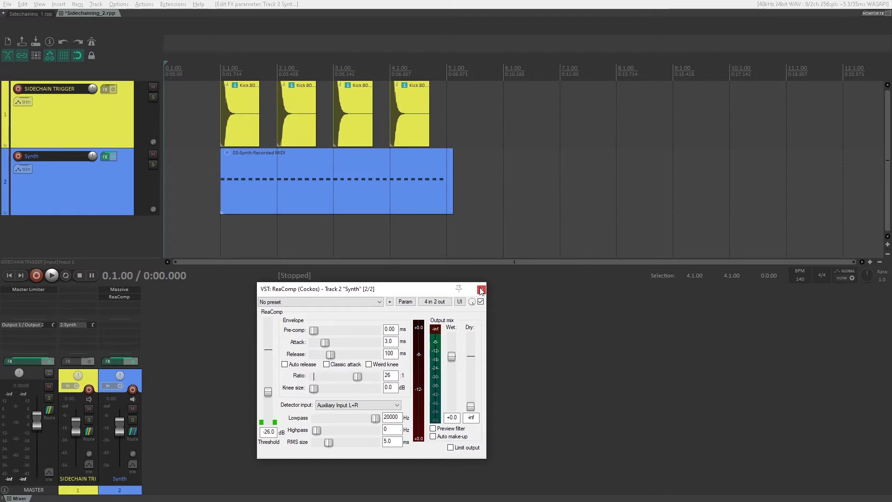
left_click(118, 297, "shift")
key("space")
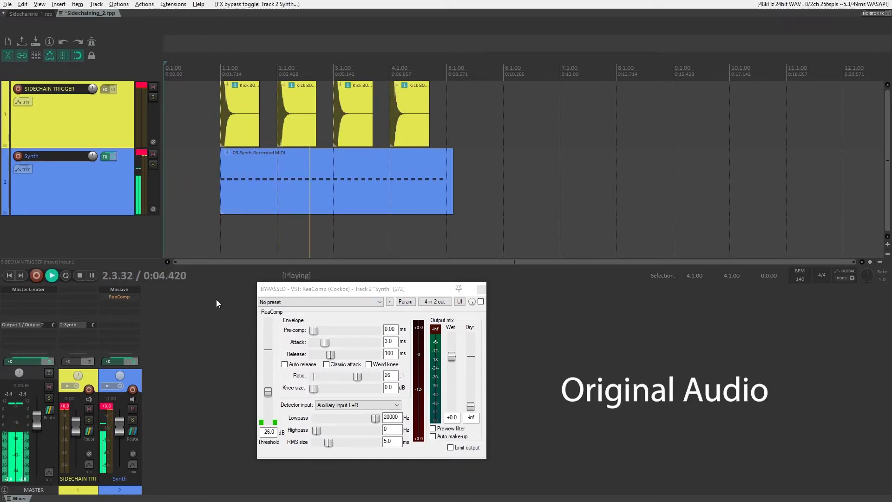
key("space")
left_click(118, 296, "shift")
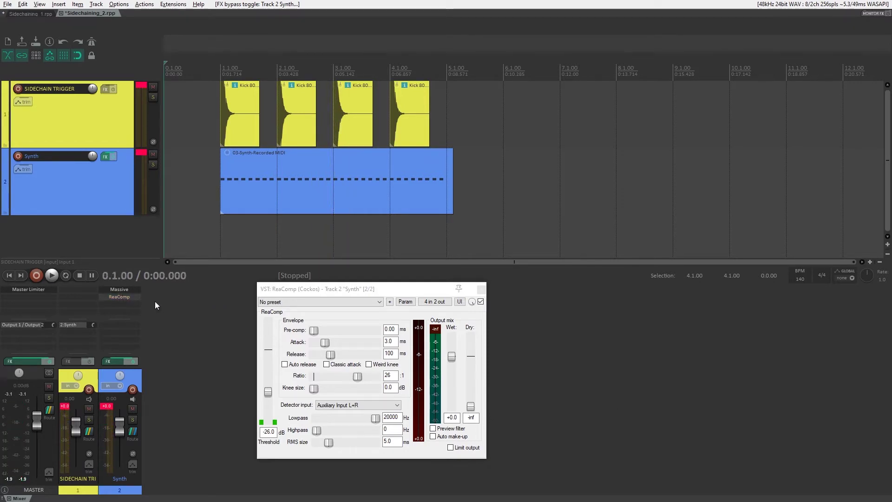
key("space")
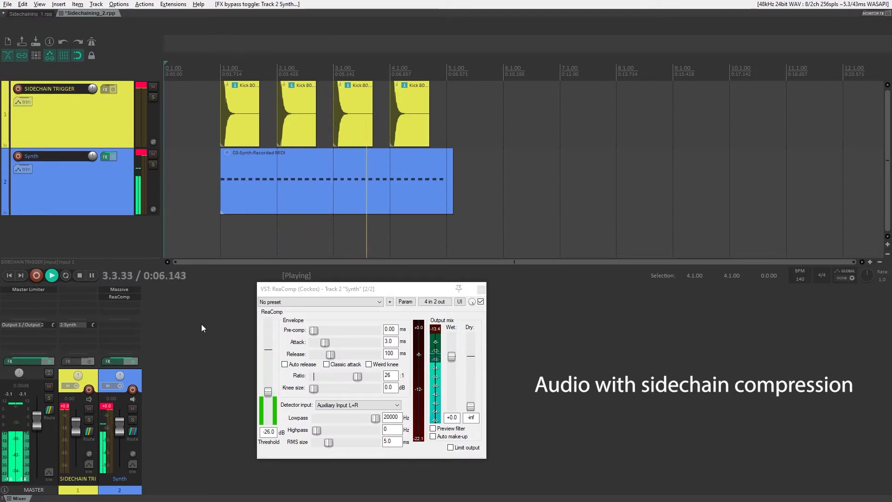
key("space")
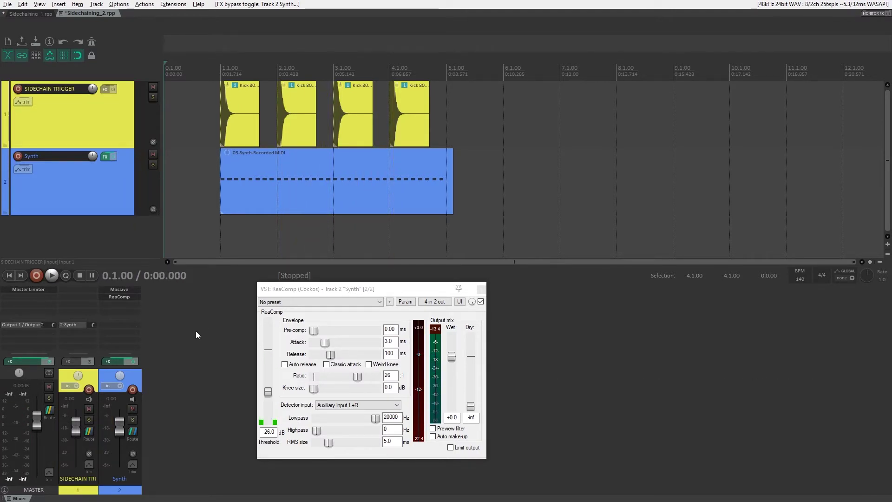
left_click_drag(268, 392, 269, 390)
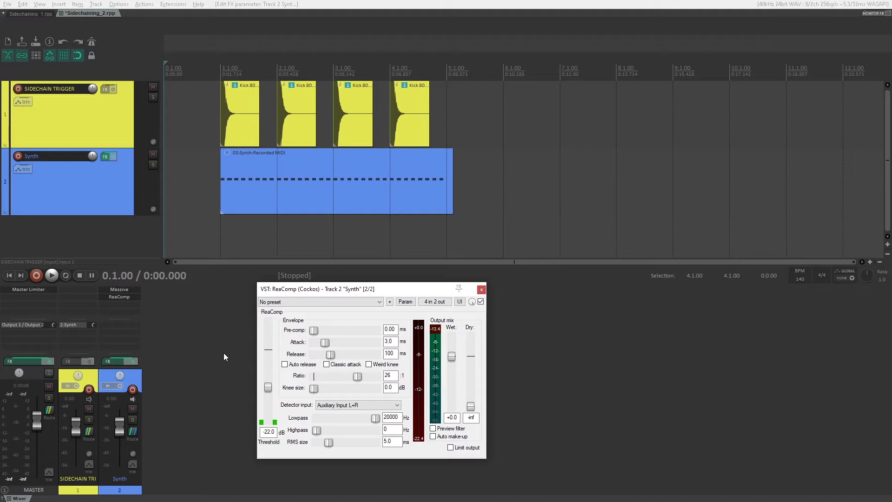
Switch to the Sidechaining_1.rpp project.
left_click(29, 14)
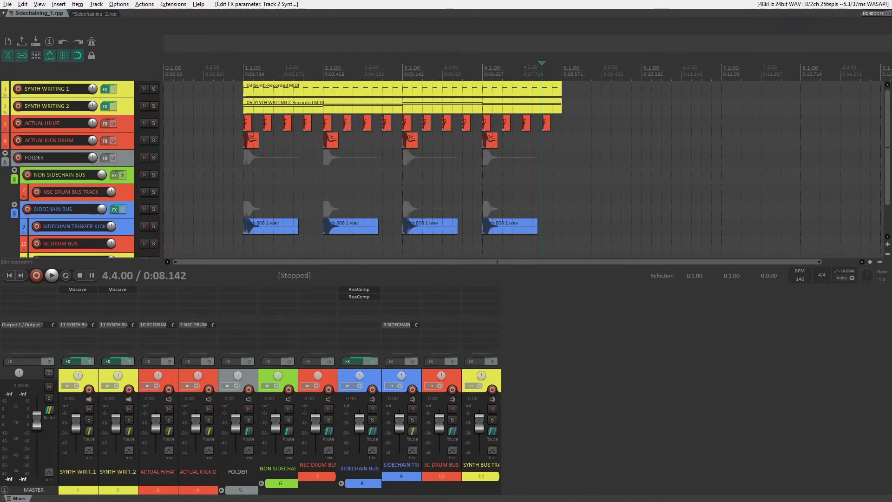
left_click(245, 74)
key("space")
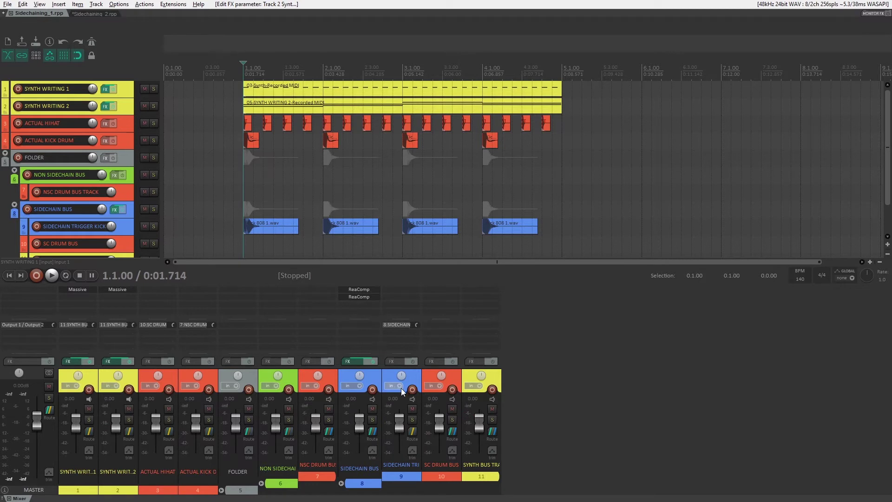
left_click(412, 408)
key("space")
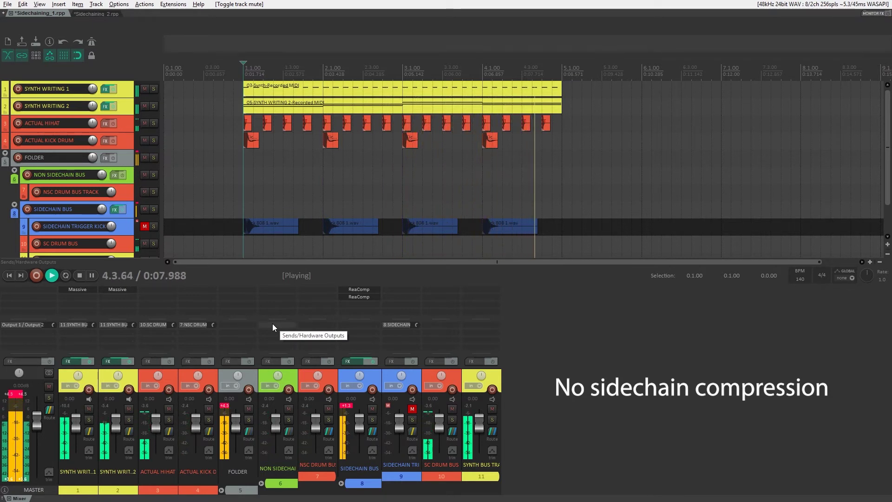
key("space")
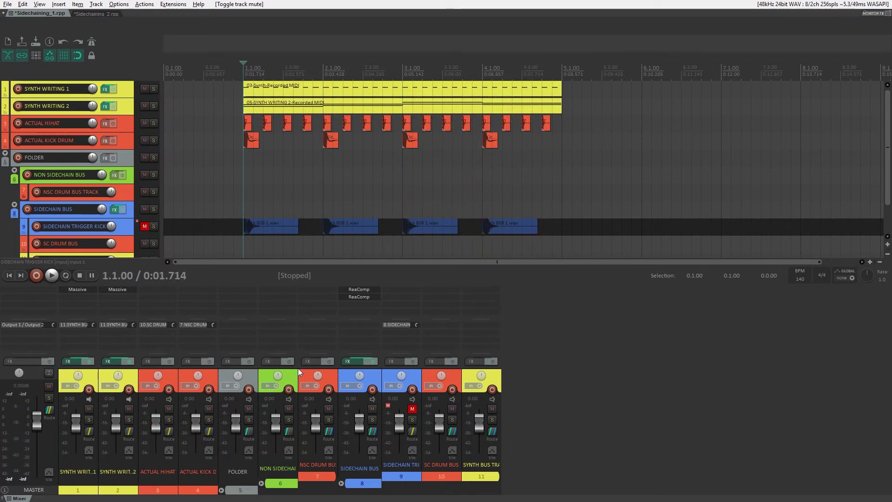
left_click(412, 409)
left_click(208, 409)
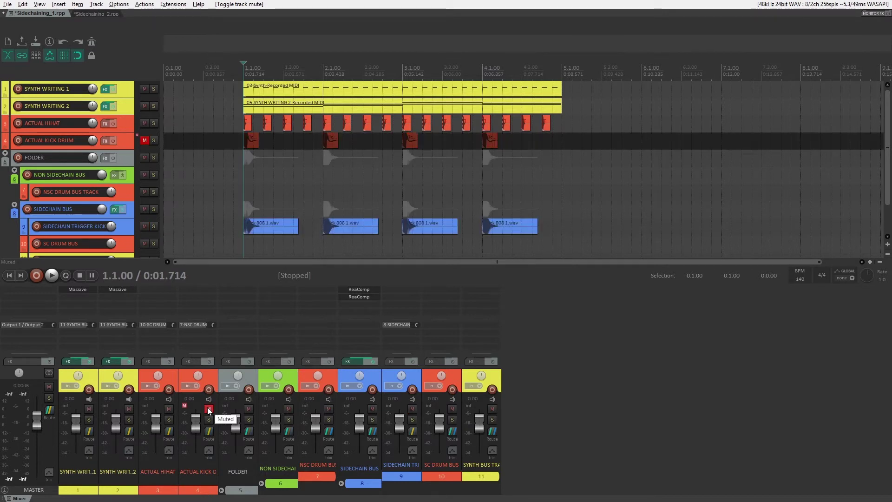
key("space")
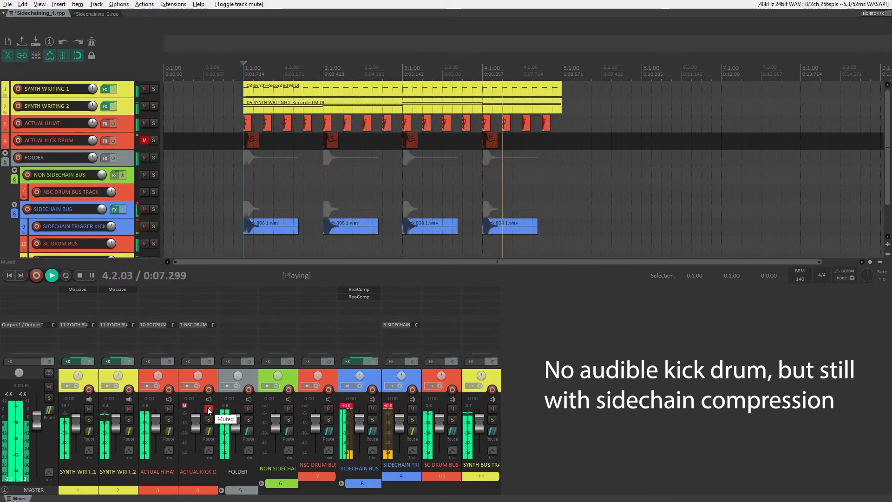
key("space")
left_click(209, 410)
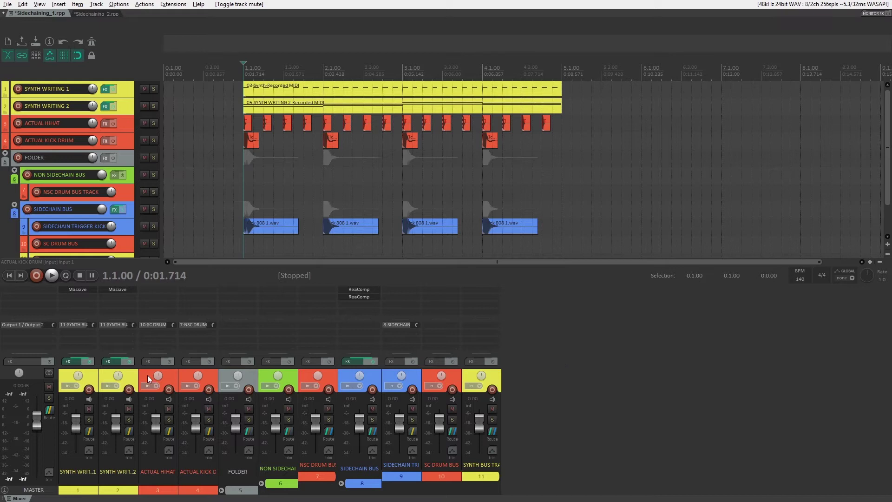
Select source tracks 1–4, then the FOLDER bus tracks 5 through 11.
left_click(91, 372)
left_click(210, 375, "shift")
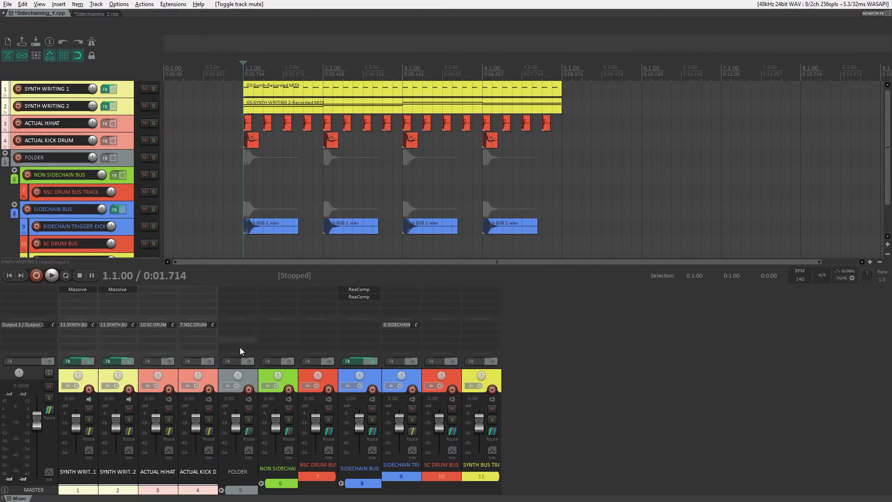
left_click(249, 377)
left_click(495, 375, "shift")
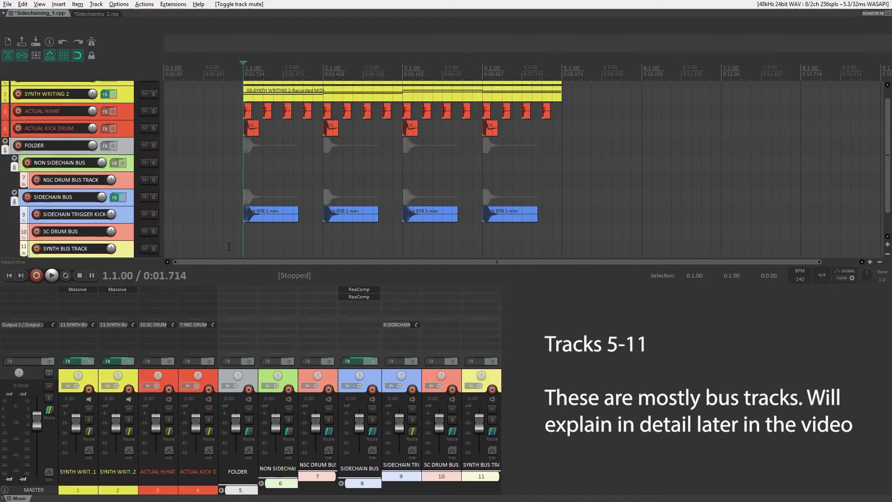
scroll(93, 197, "down", 2)
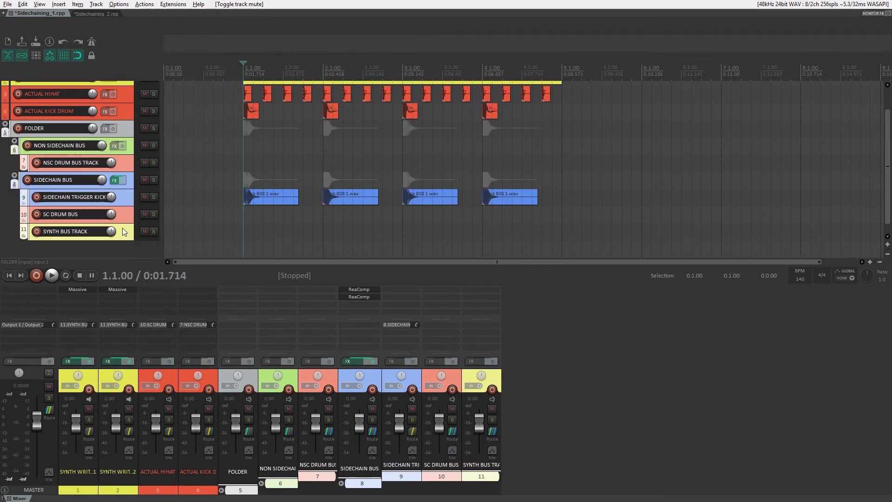
Reselect tracks 1–4 and widen the arrangement horizontally.
left_click(91, 375)
left_click(207, 376, "shift")
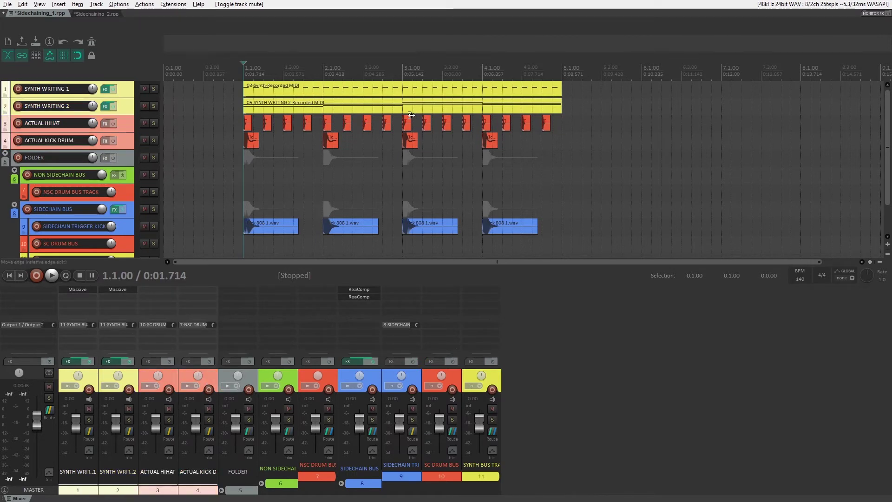
scroll(465, 116, "up", 2)
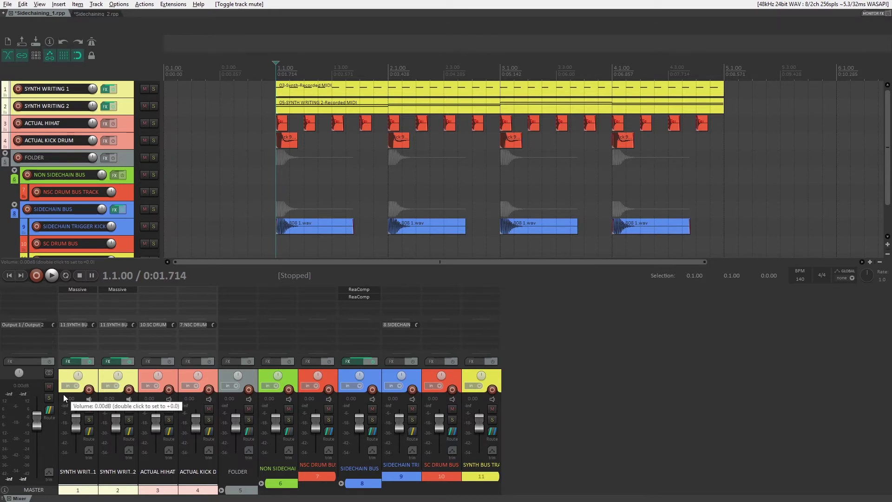
left_click(88, 430)
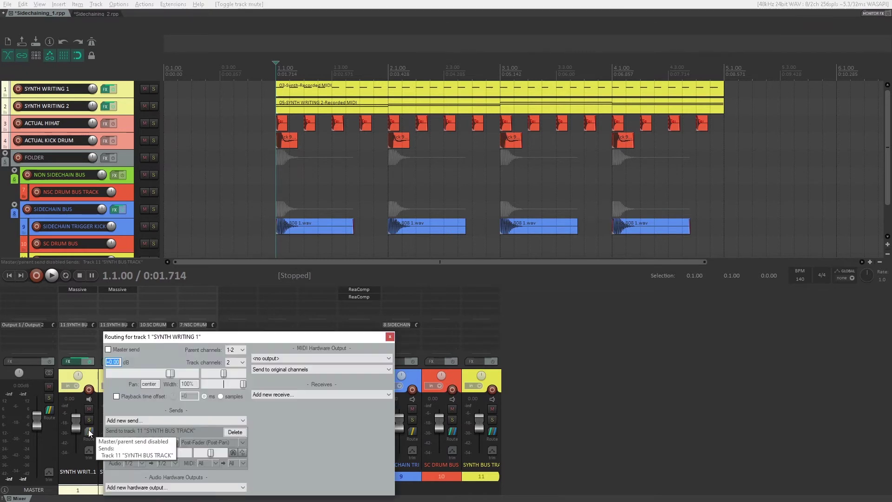
left_click(109, 350)
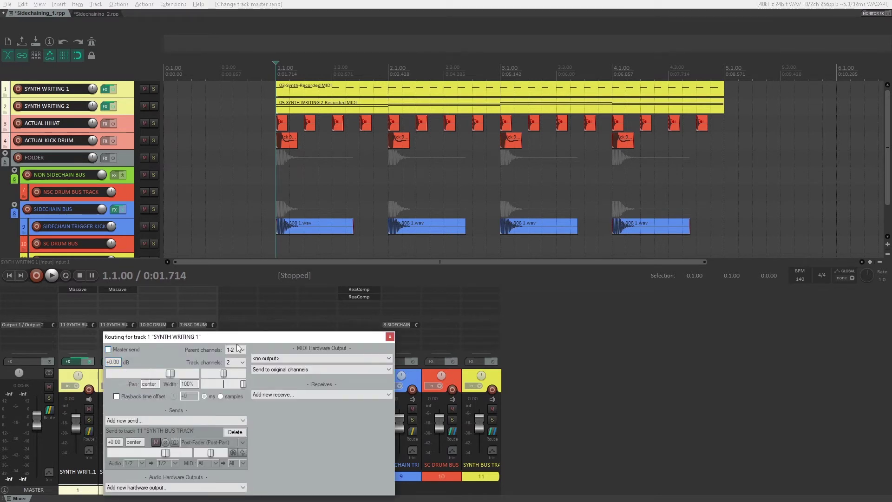
left_click(389, 337)
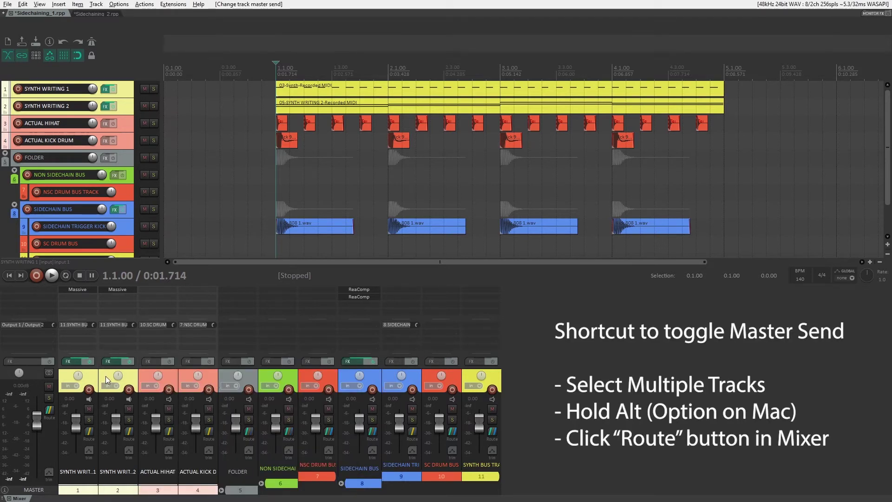
left_click(88, 430, "alt")
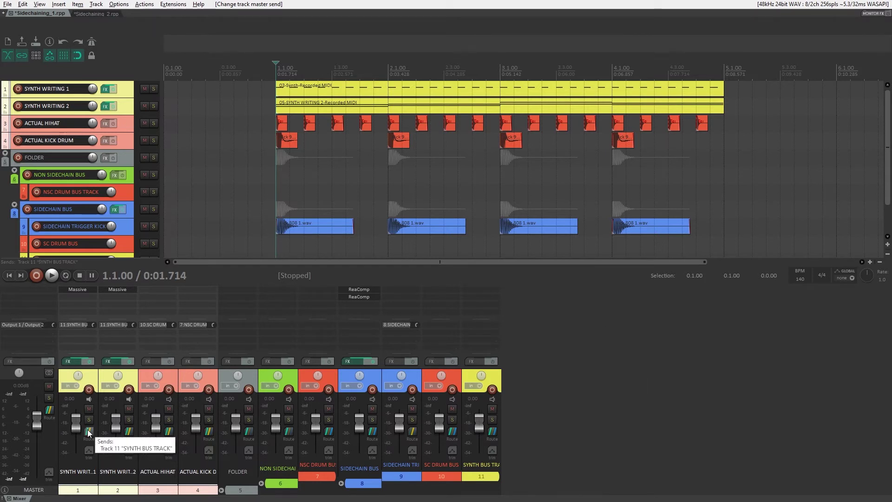
left_click(88, 431, "alt")
left_click(89, 430, "alt")
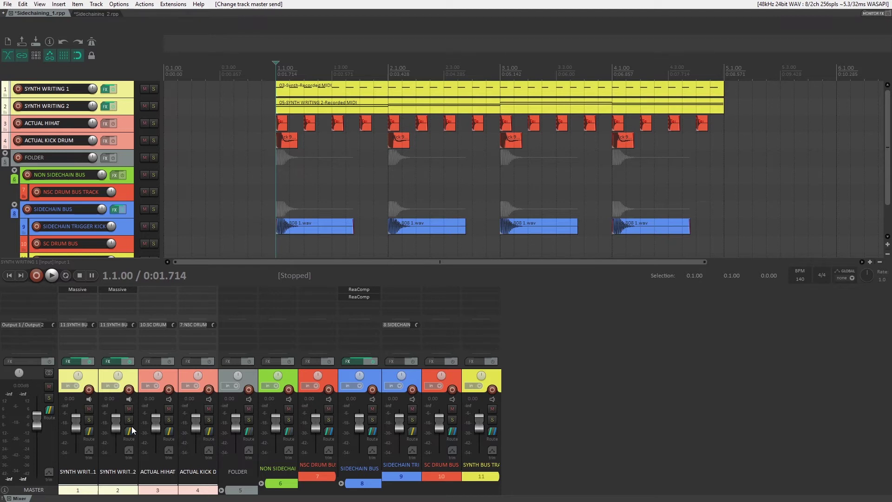
left_click(248, 376)
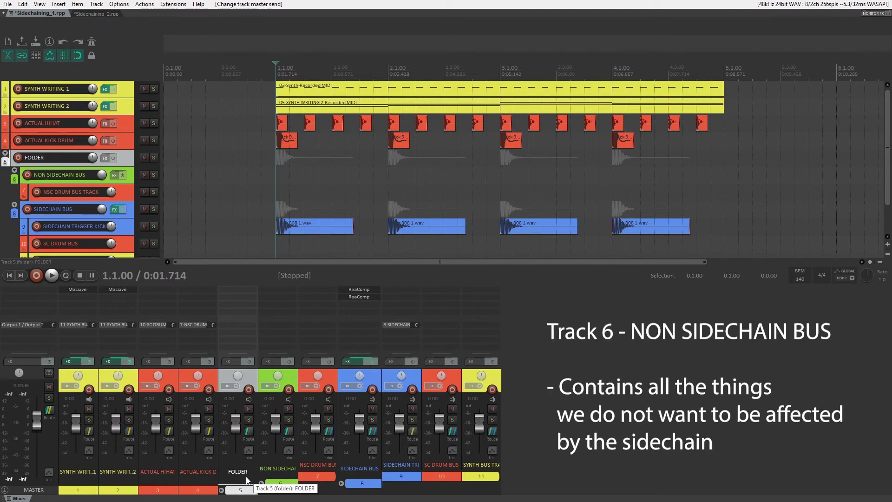
left_click(288, 376)
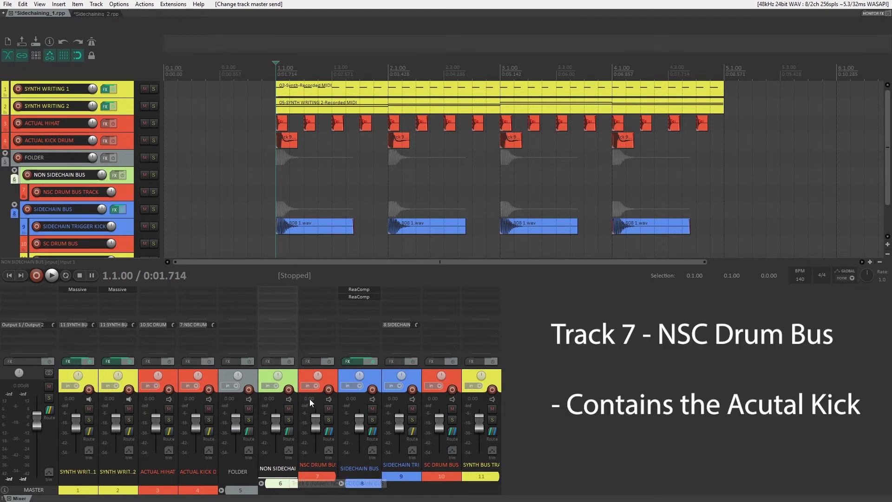
left_click(328, 374)
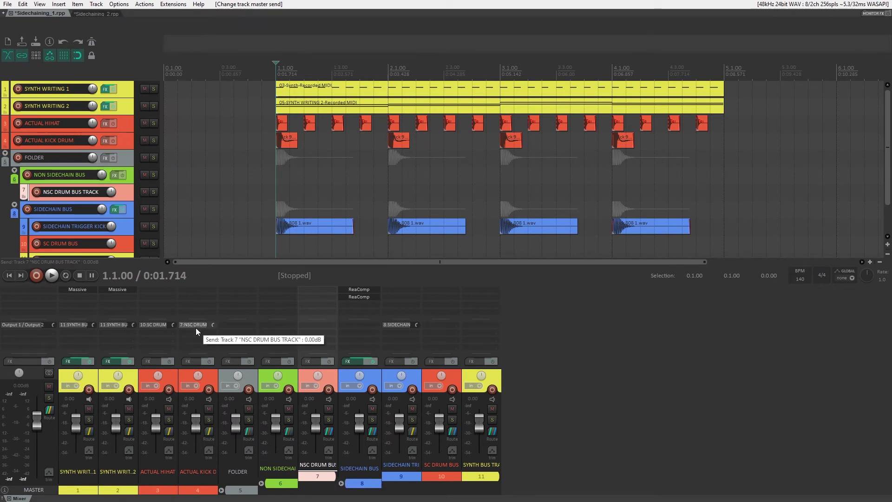
left_click(373, 375)
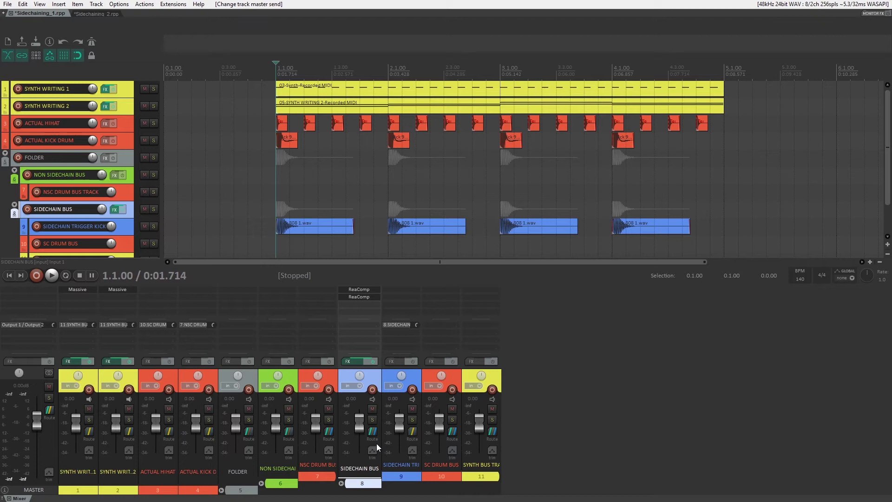
Load the EDM > Heavy Sidechain FX chain onto the Sidechain Bus.
right_click(360, 307)
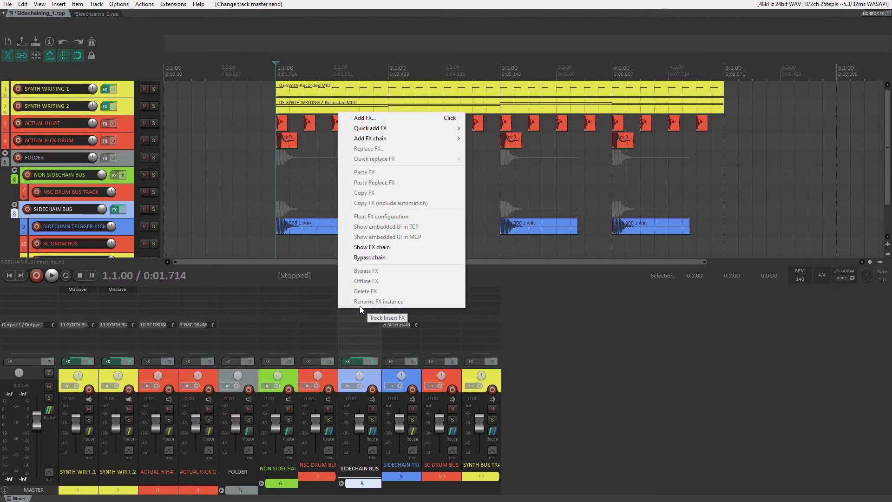
mouse_move(374, 140)
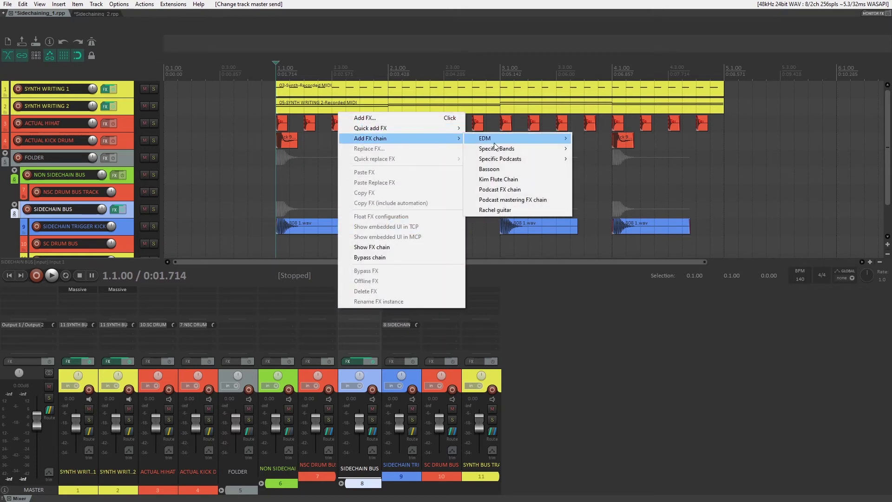
mouse_move(503, 141)
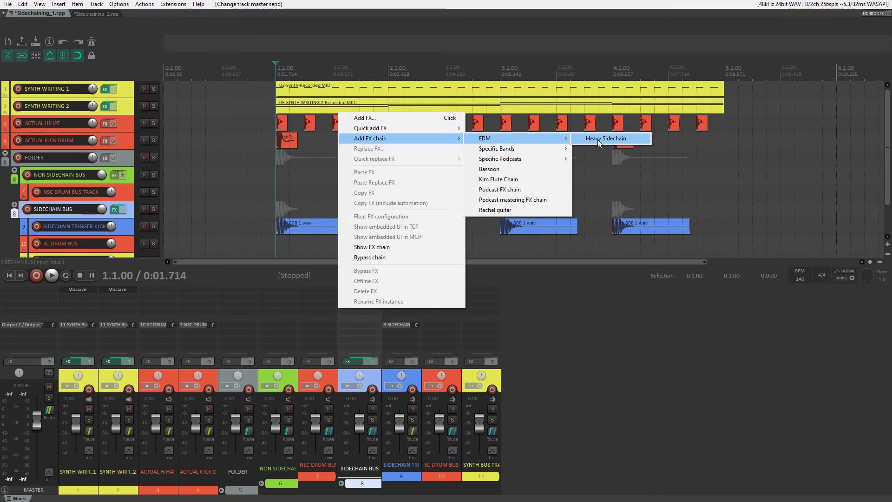
left_click(626, 141)
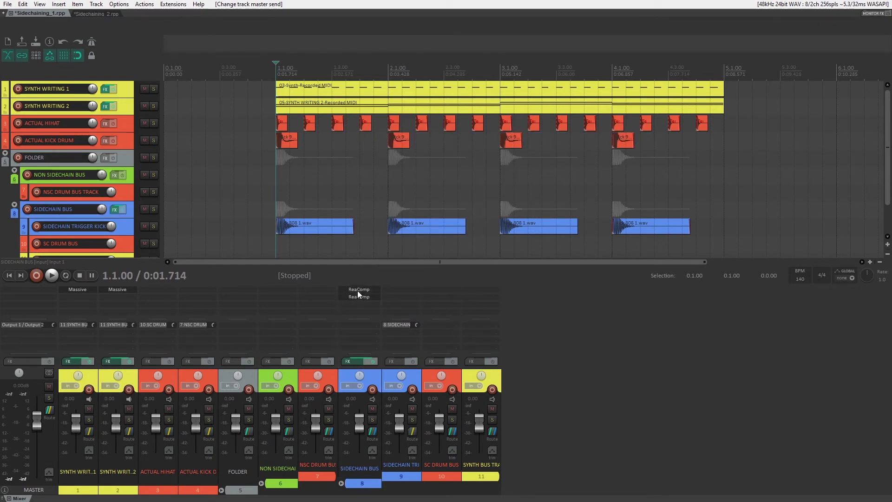
In the first ReaComp, keep 2.0 ms attack, tweak release, keep Auxiliary Input L+R detector, and close.
left_click(357, 290)
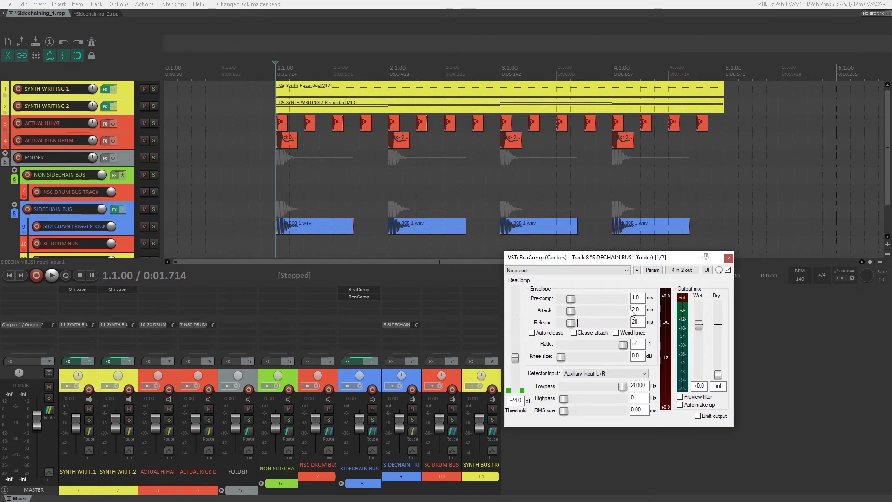
key("Return")
mouse_move(570, 324)
left_mouse_down()
mouse_move(580, 324)
mouse_move(571, 324)
left_mouse_up()
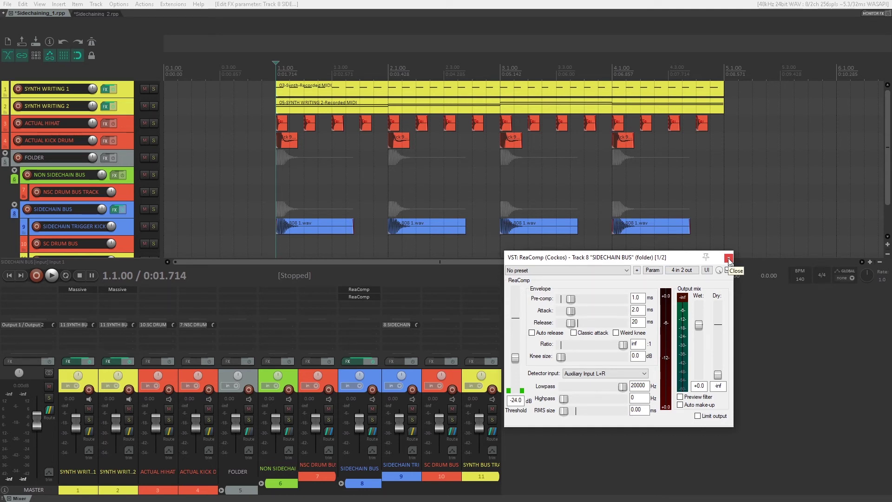
left_click(615, 372)
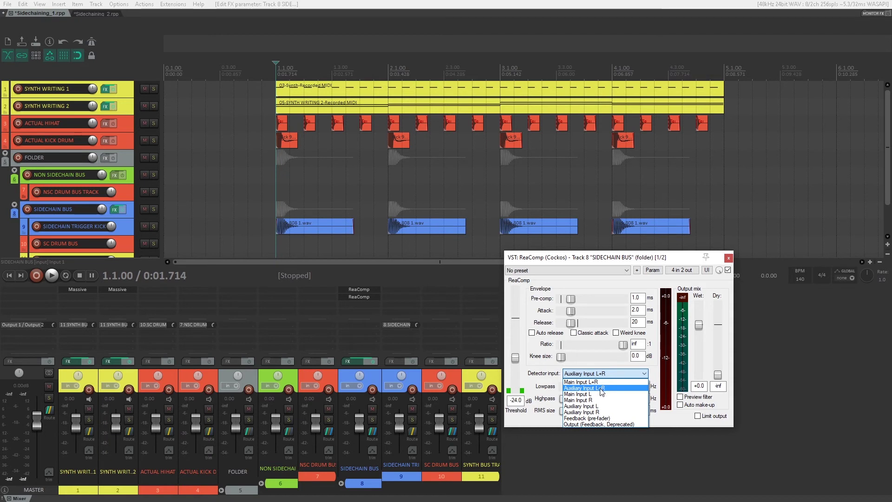
left_click(601, 389)
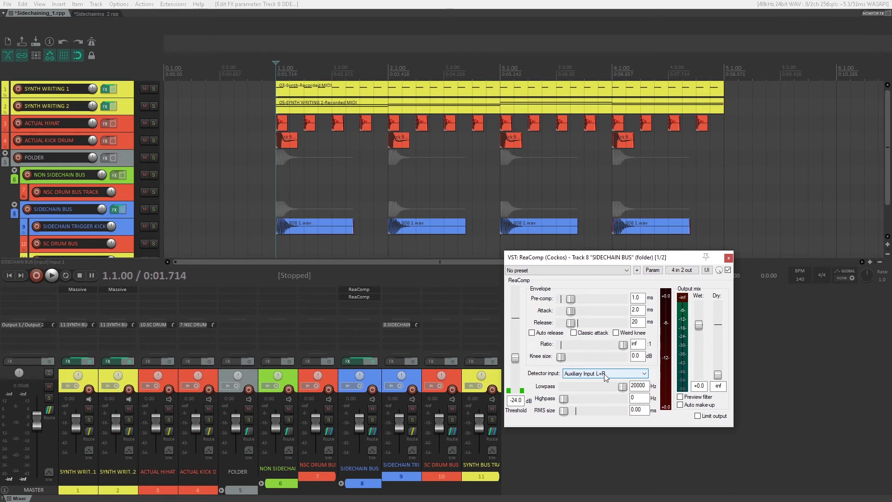
left_click(728, 259)
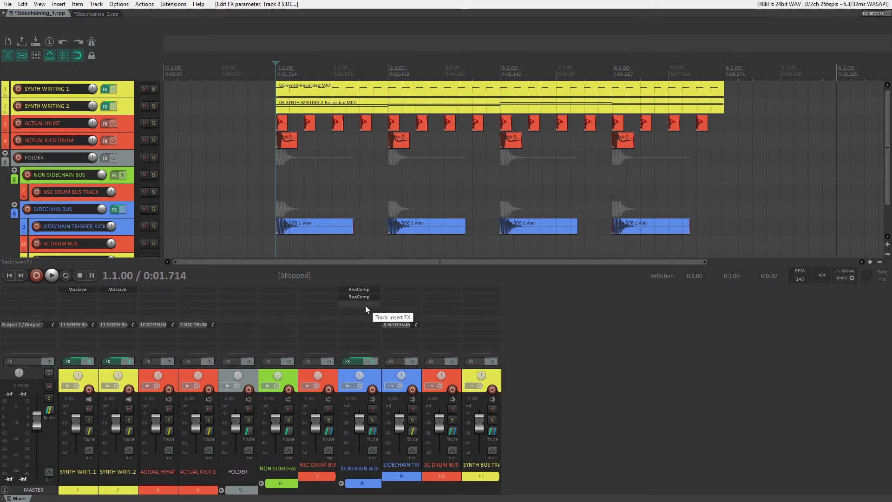
left_click(411, 375)
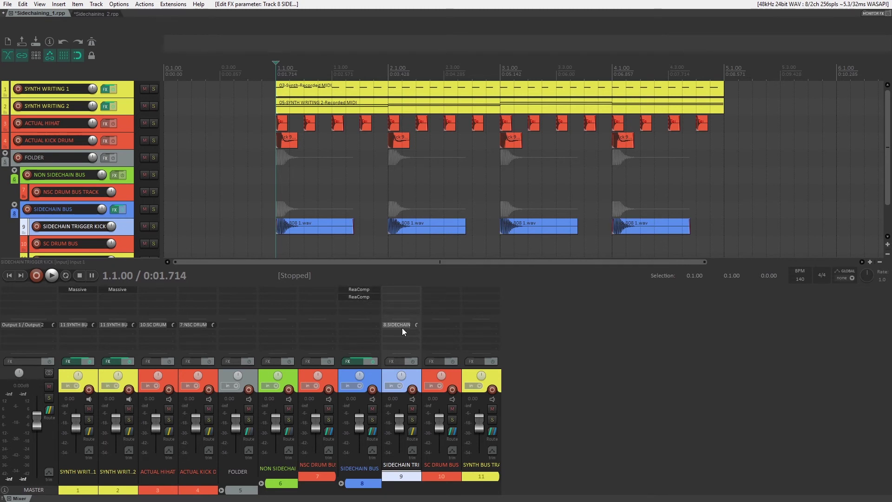
left_click(364, 289)
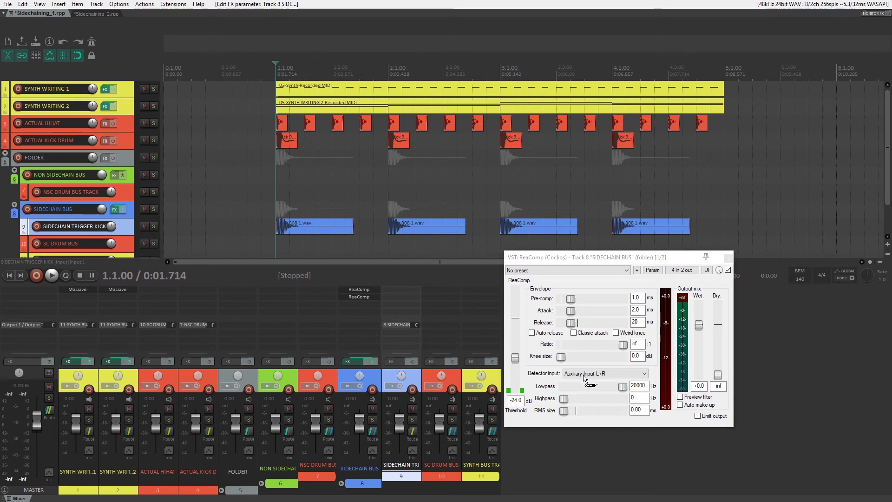
left_click_drag(584, 377, 584, 375)
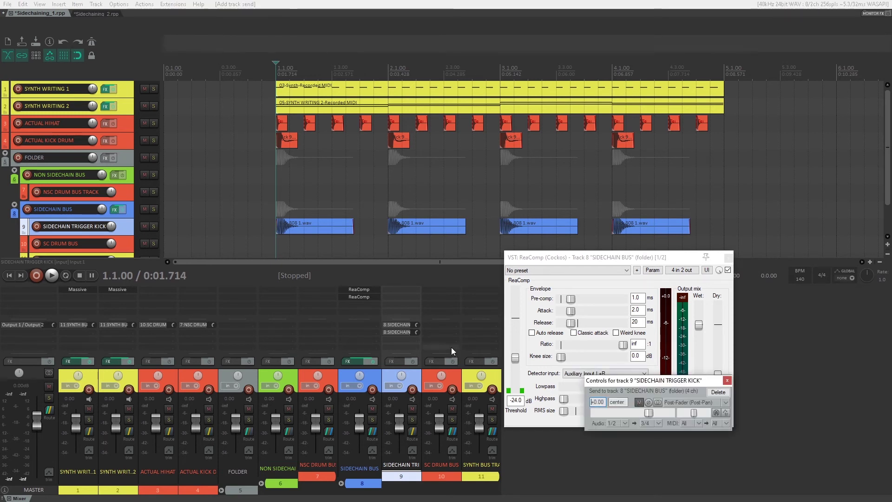
left_click(393, 331, "alt")
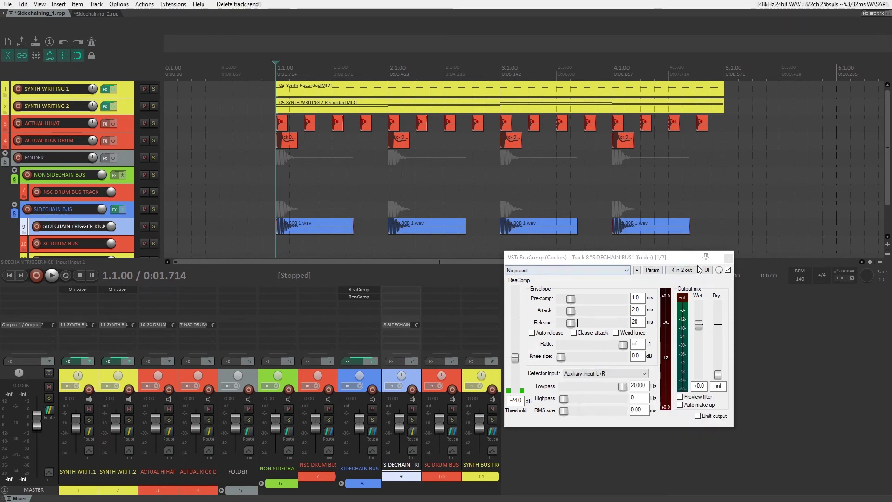
left_click(728, 257)
left_click(453, 375)
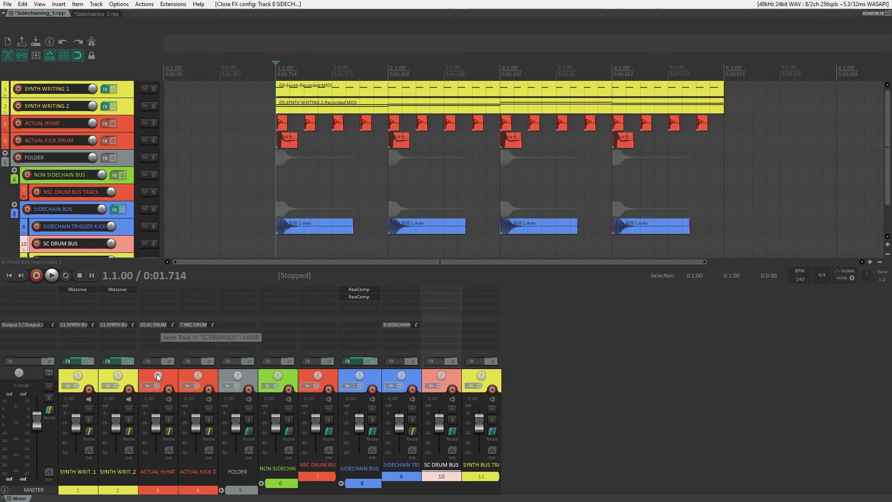
left_click(491, 374)
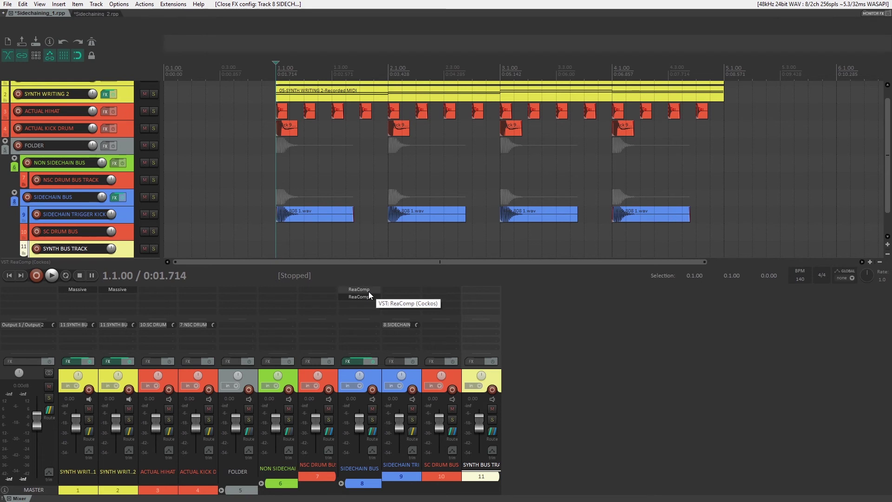
left_click(509, 362)
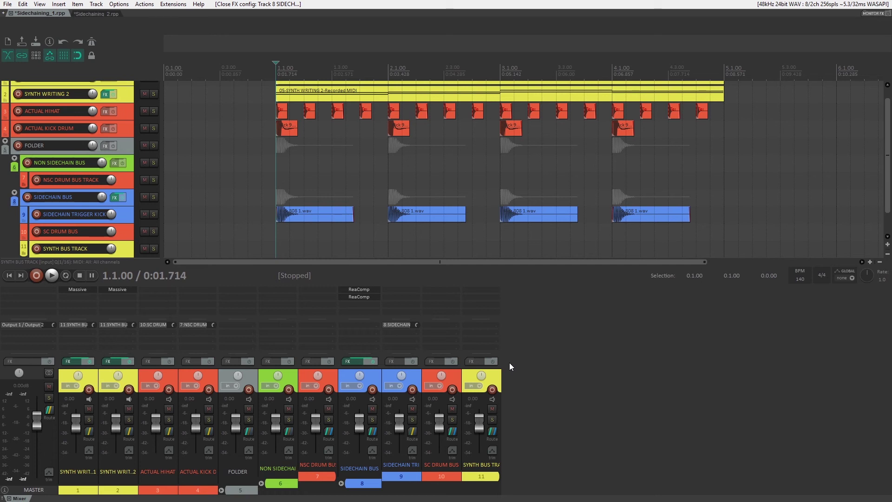
left_click(144, 214)
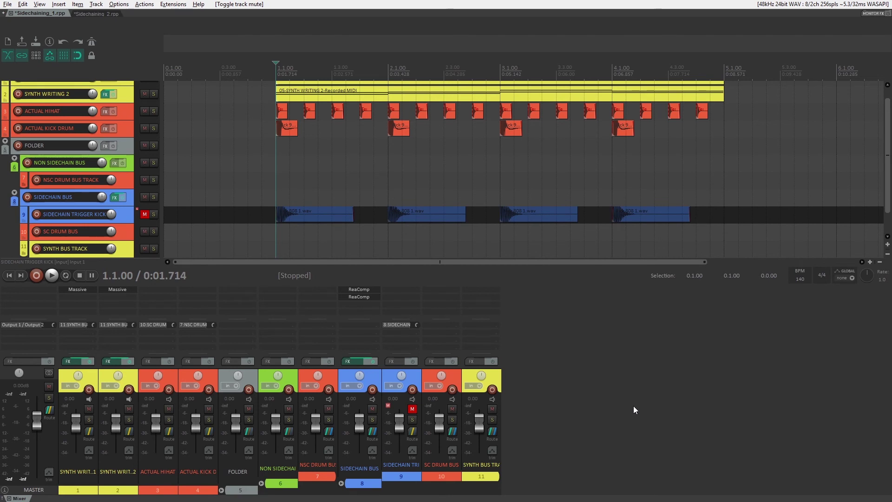
key("space")
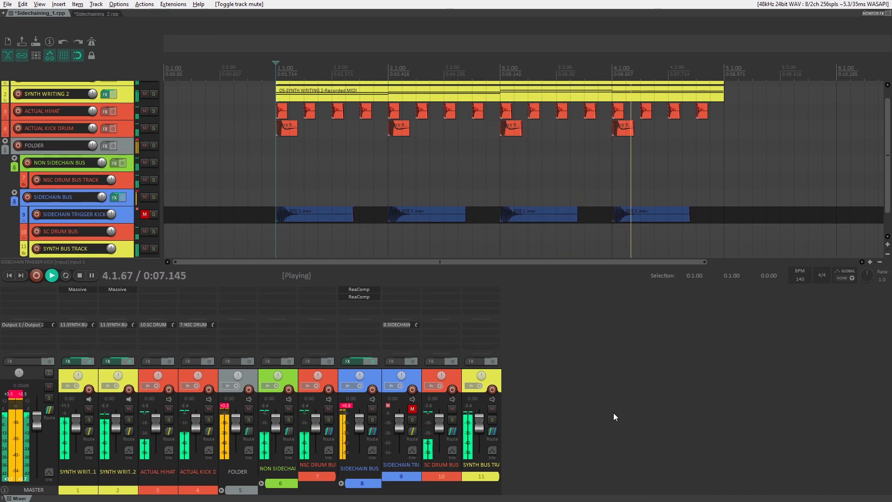
key("space")
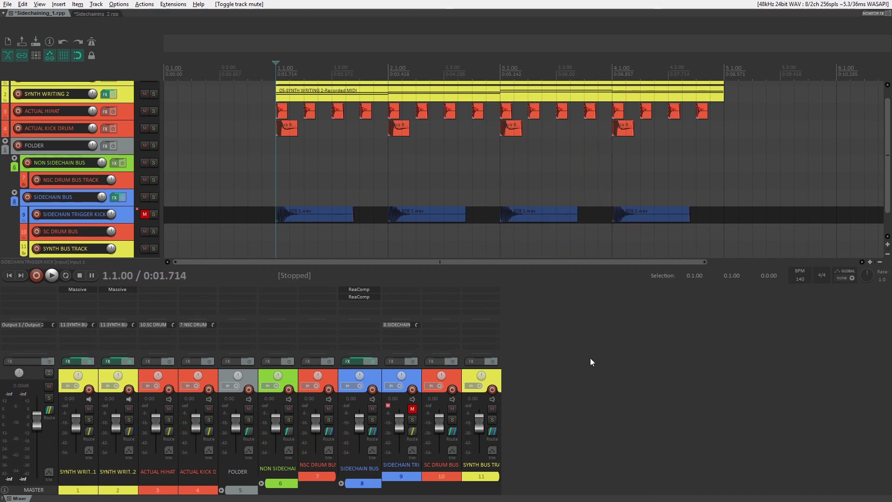
left_click(411, 411)
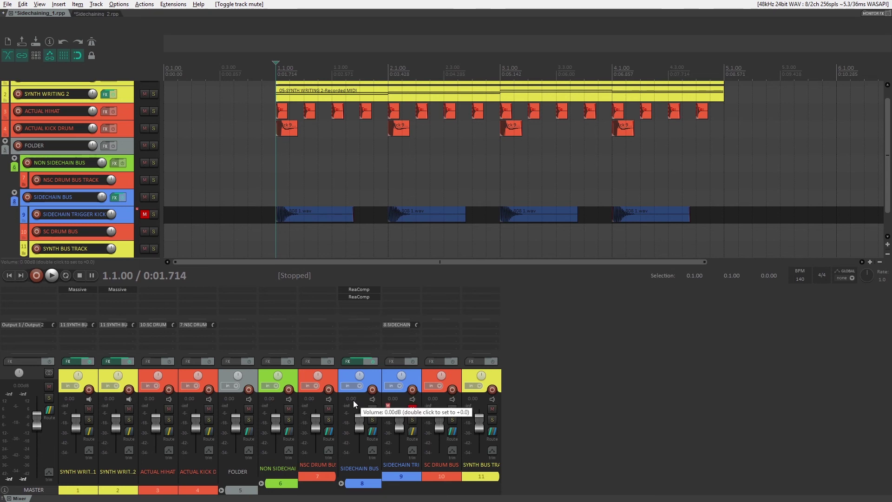
key("space")
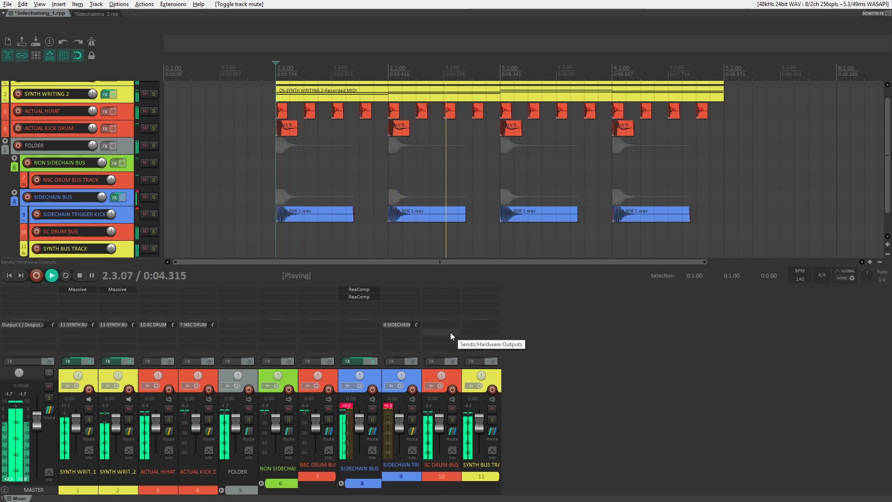
key("space")
left_click_drag(312, 215, 372, 214)
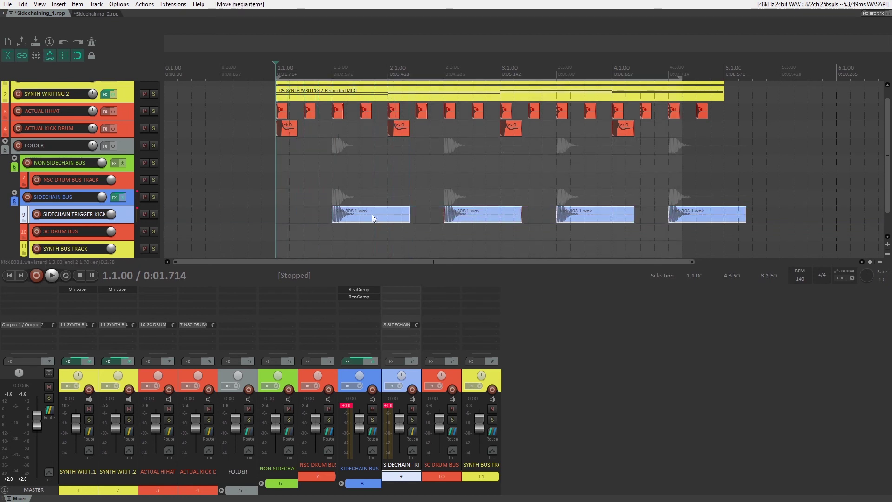
key("space")
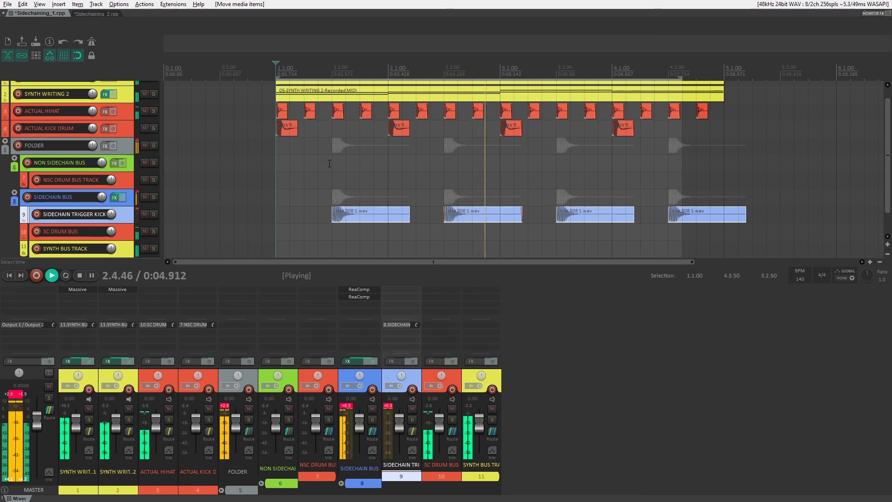
key("Escape")
key("space")
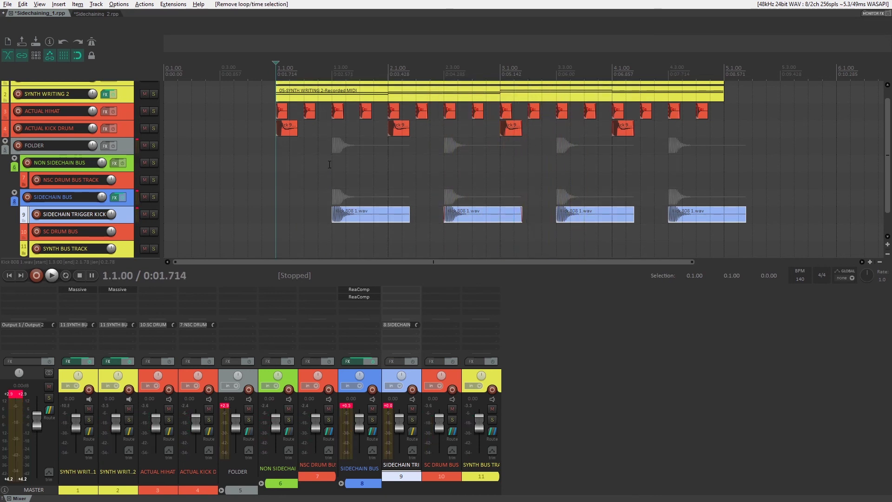
left_click_drag(366, 216, 306, 214)
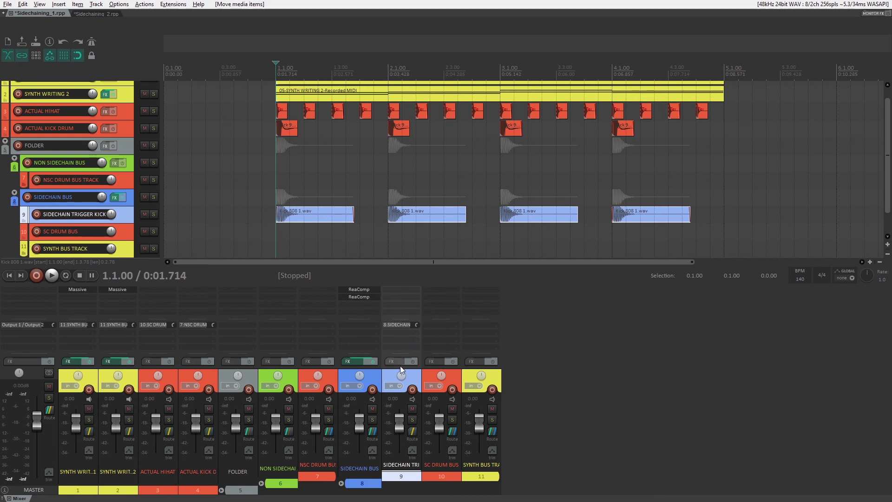
left_click(399, 325)
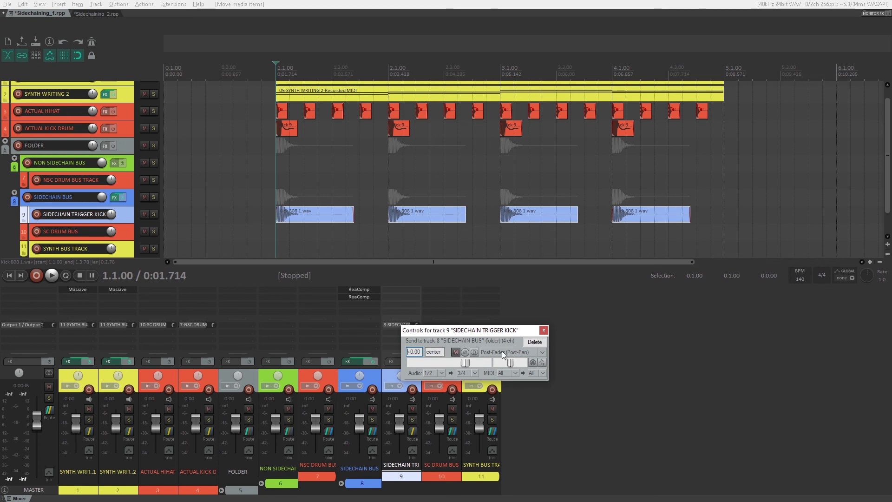
left_click(543, 330)
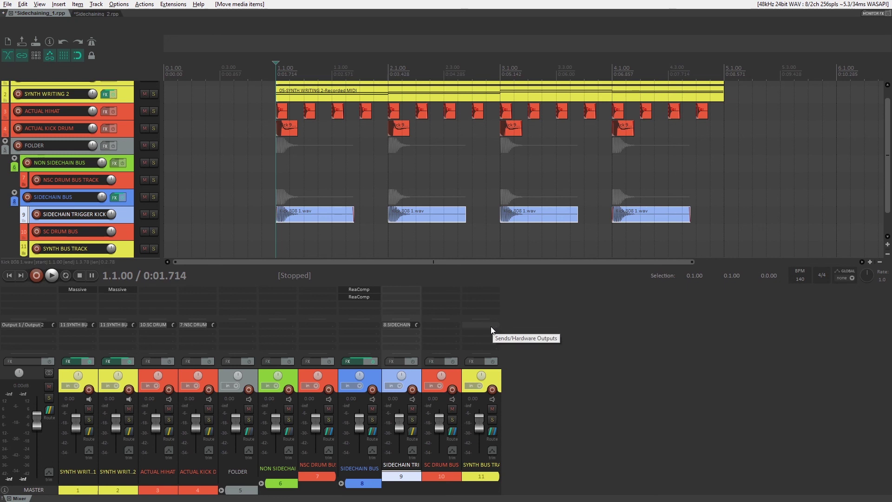
left_click(289, 128)
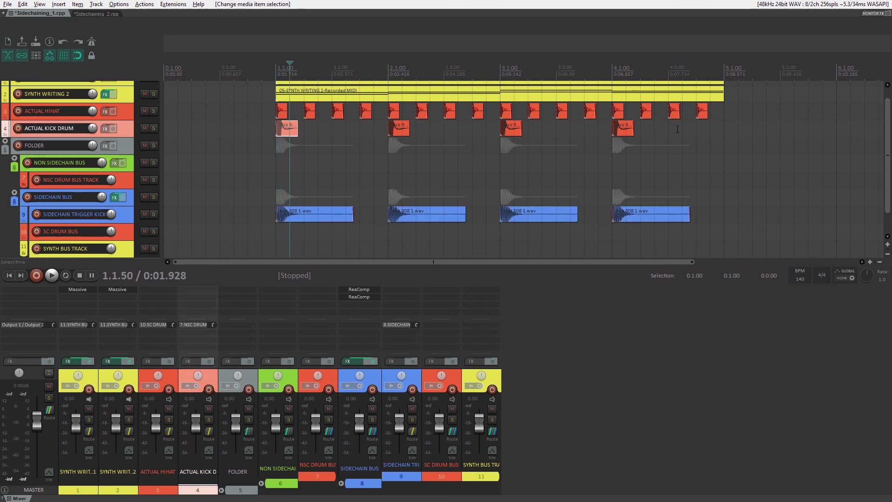
left_click_drag(681, 131, 324, 138)
key("space")
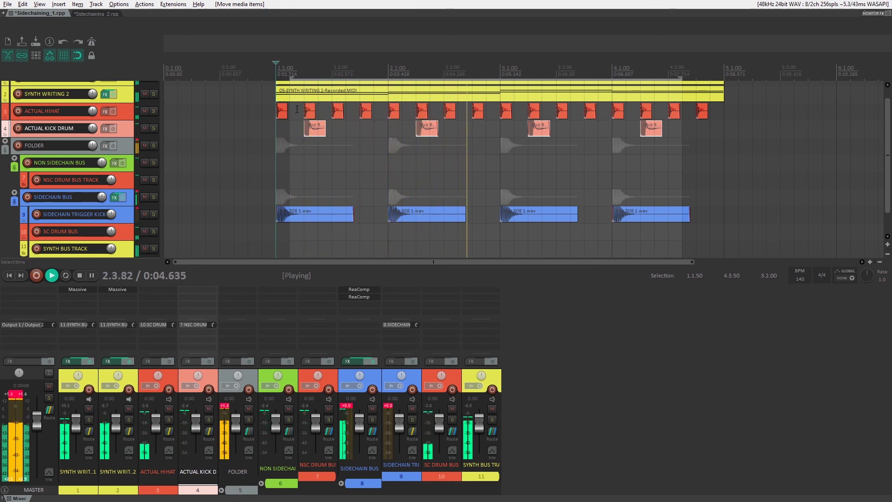
key("space")
left_click_drag(321, 131, 294, 127)
left_click(699, 152)
key("Escape")
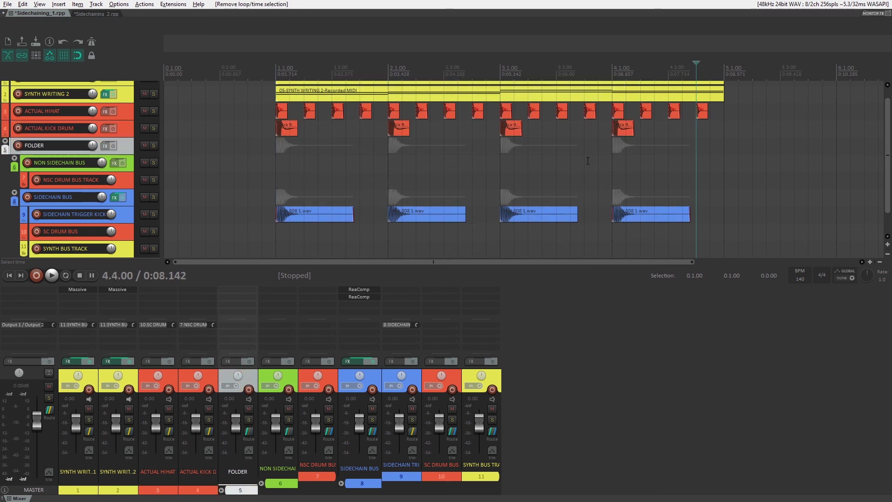
scroll(588, 161, "down", 3)
scroll(588, 161, "up", 3)
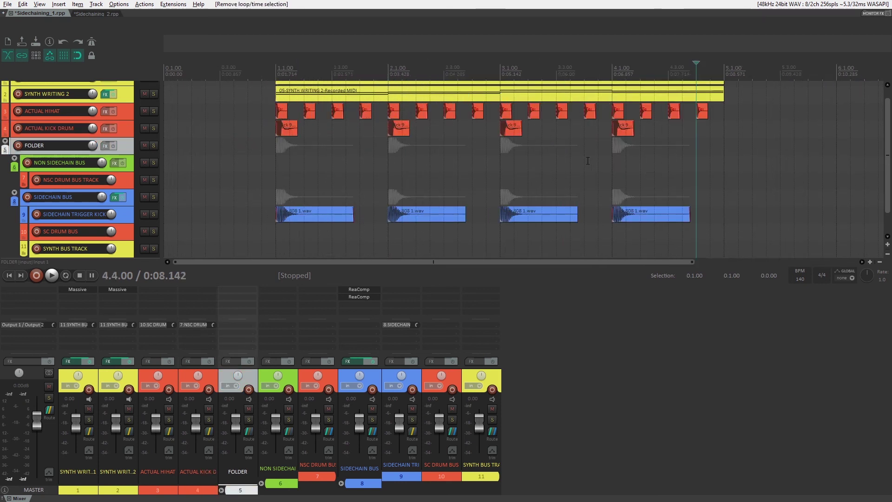